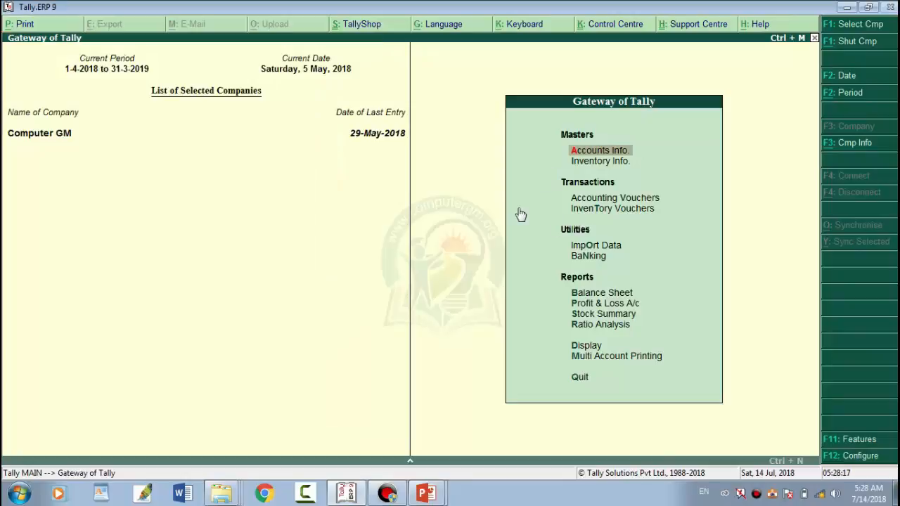
# - Open the ledger report selection from the account books display to list all ledgers
pyautogui.hotkey('ctrl', 'n')
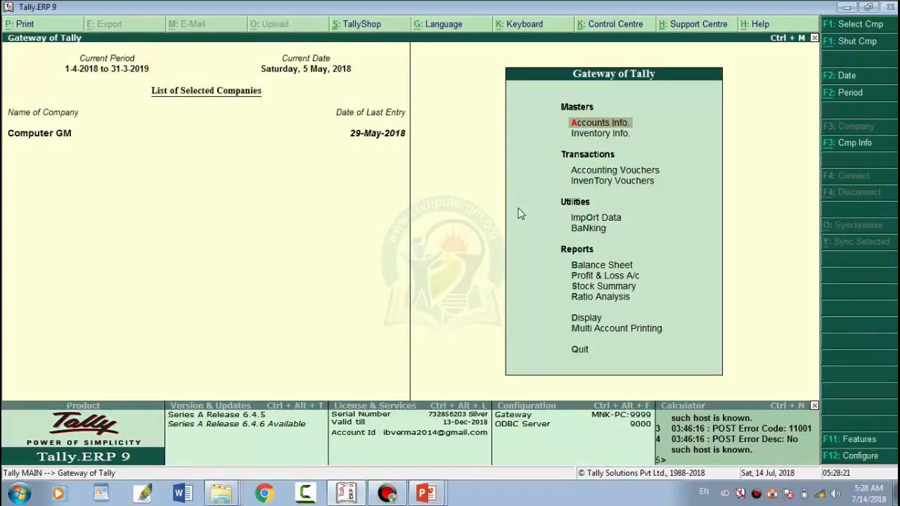
pyautogui.press('Down')
pyautogui.press('Down')
pyautogui.press('Down')
pyautogui.press('Down')
pyautogui.press('Down')
pyautogui.press('Down')
pyautogui.press('Down')
pyautogui.press('Down')
pyautogui.press('Down')
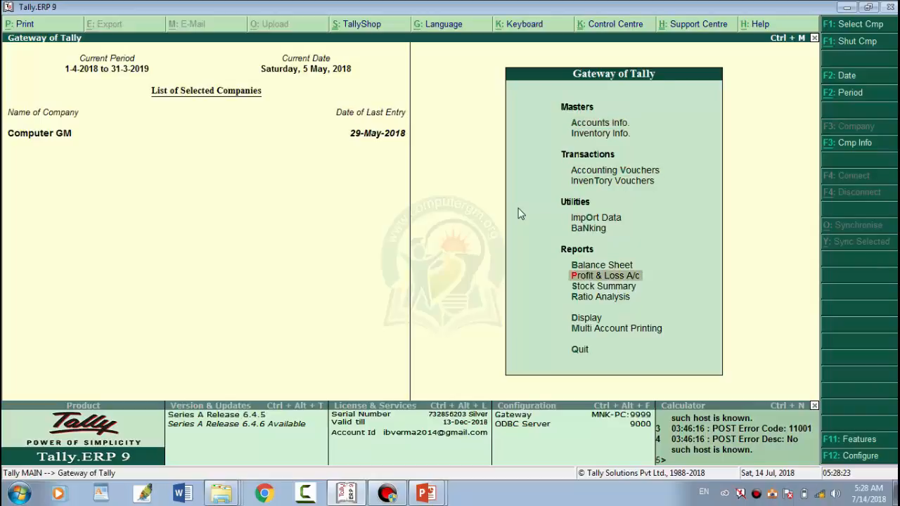
pyautogui.press('Down')
pyautogui.press('Return')
pyautogui.press('Down')
pyautogui.press('Down')
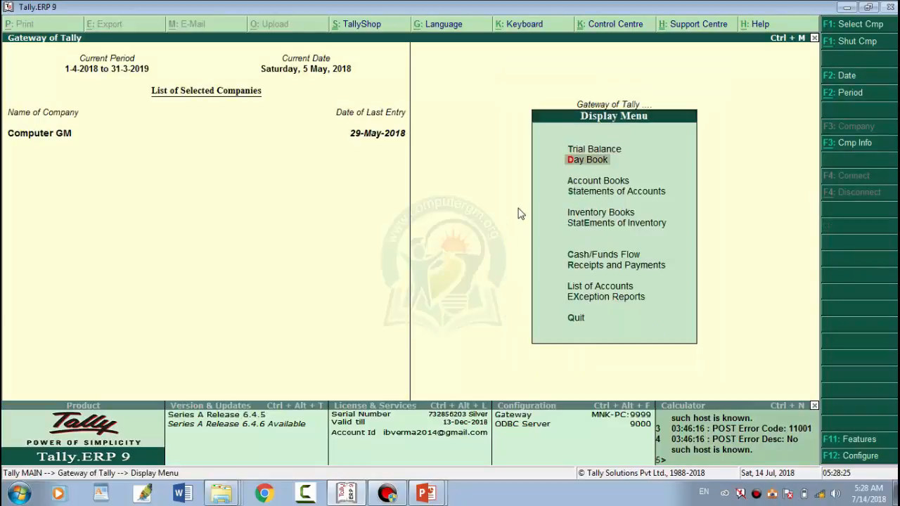
pyautogui.press('Return')
pyautogui.press('Down')
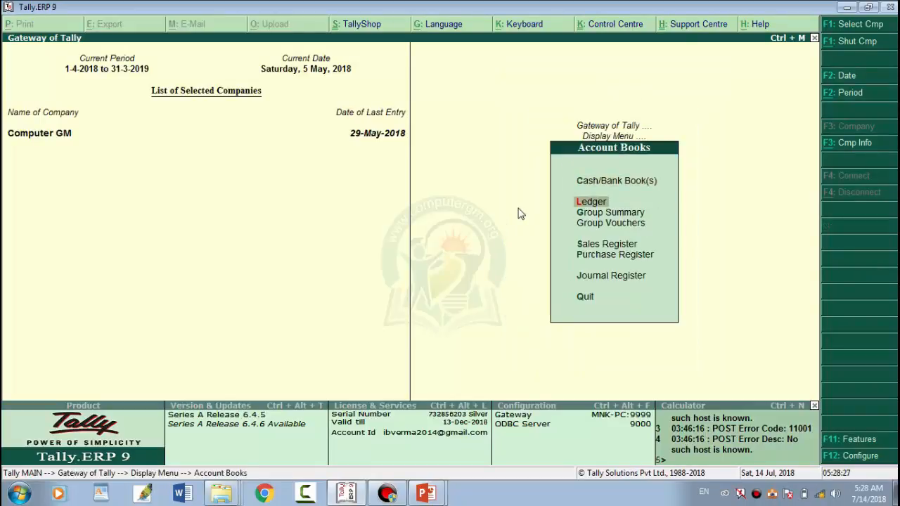
pyautogui.press('Return')
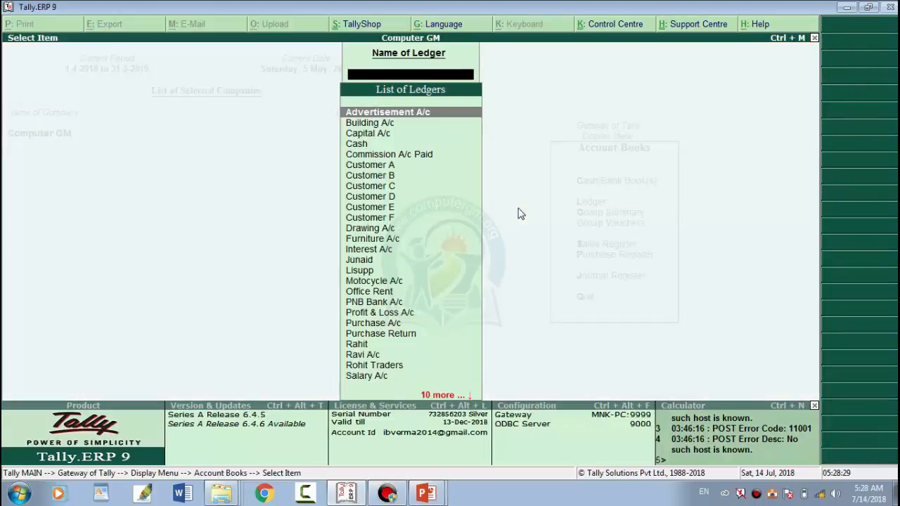
# - View the ledger vouchers of Customer C and return to the account books
pyautogui.press('Down')
pyautogui.press('Down')
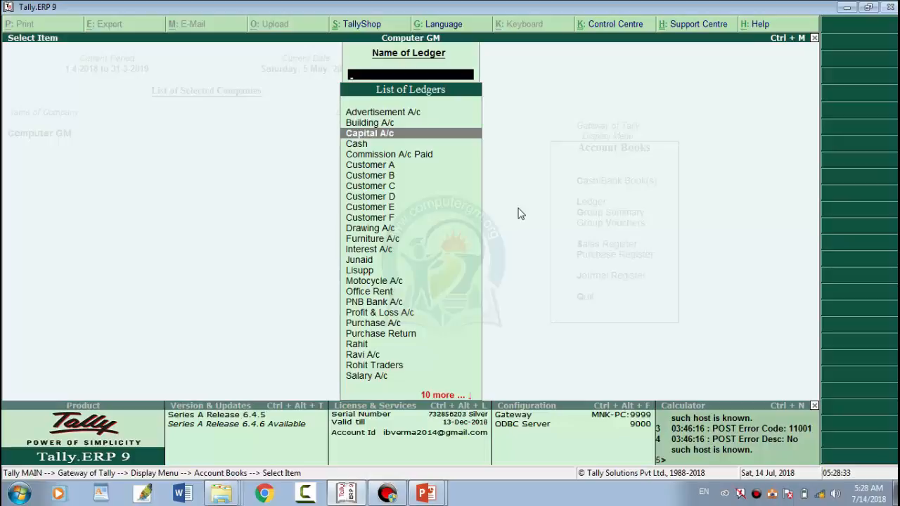
pyautogui.press('Down')
pyautogui.press('Down')
pyautogui.press('Down')
pyautogui.press('Down')
pyautogui.press('Down')
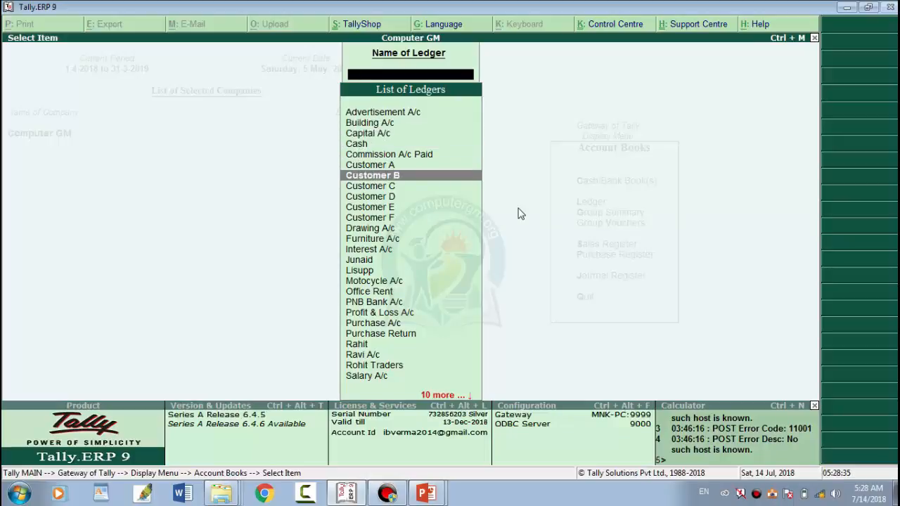
pyautogui.press('Return')
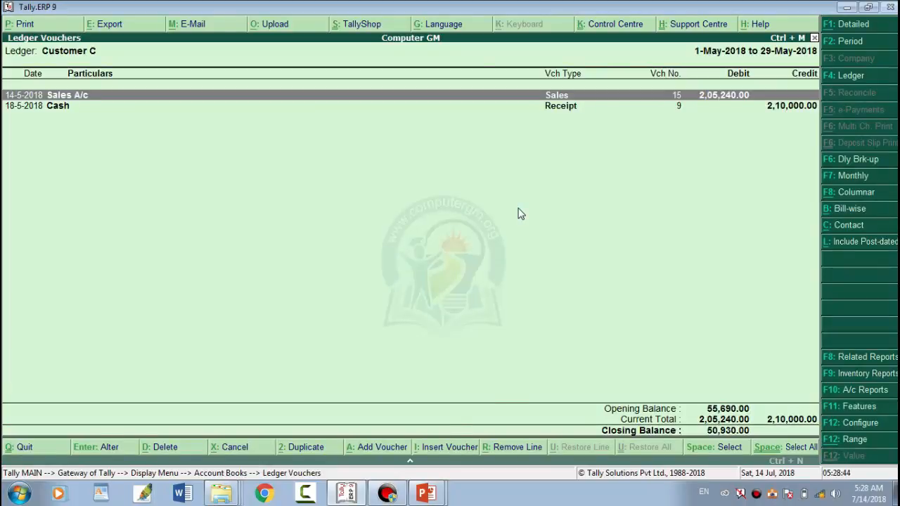
pyautogui.press('Escape')
pyautogui.press('Escape')
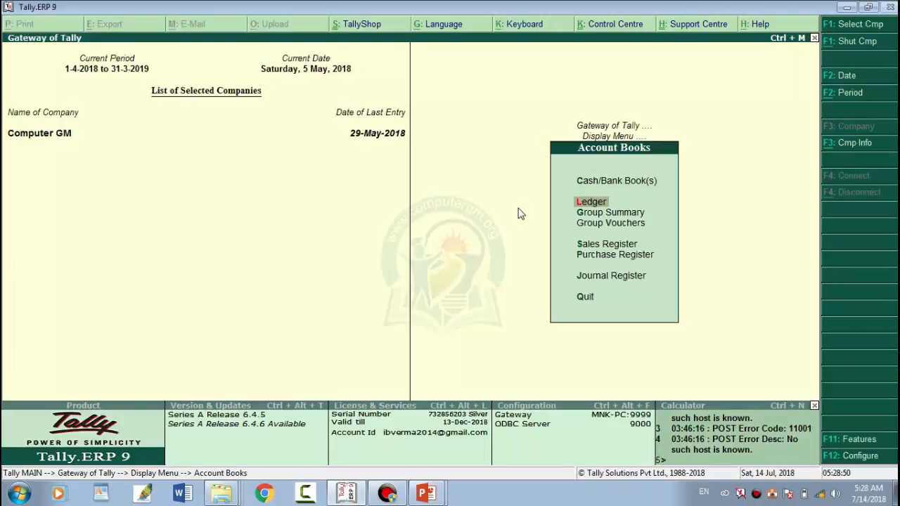
# - Open the Group Summary report's group selection and look through the list of groups
pyautogui.press('Down')
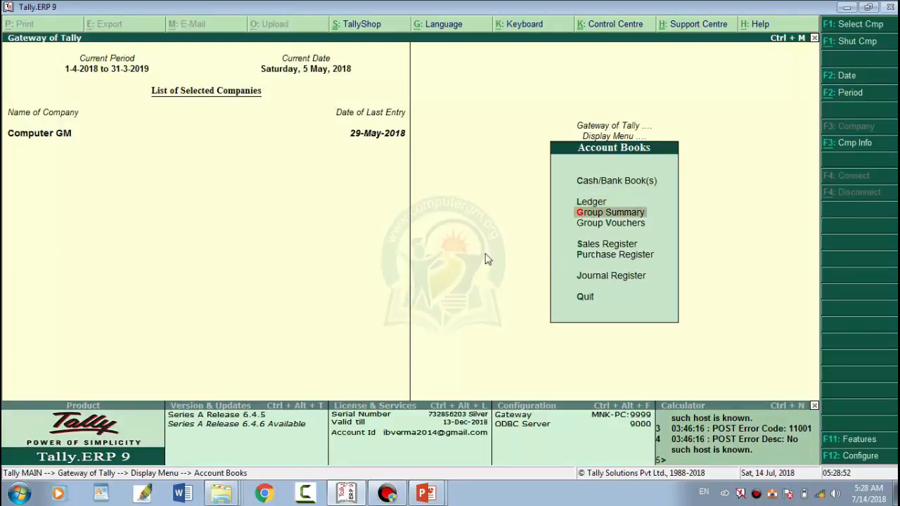
pyautogui.press('Return')
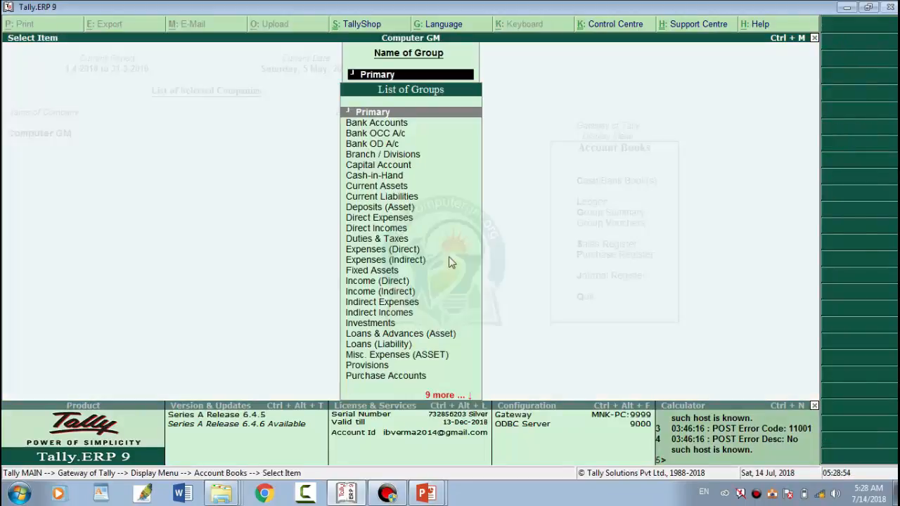
pyautogui.press('Down')
pyautogui.press('Down')
pyautogui.press('Down')
pyautogui.press('Down')
pyautogui.press('Down')
pyautogui.press('Down')
pyautogui.press('Down')
pyautogui.press('Down')
pyautogui.press('Down')
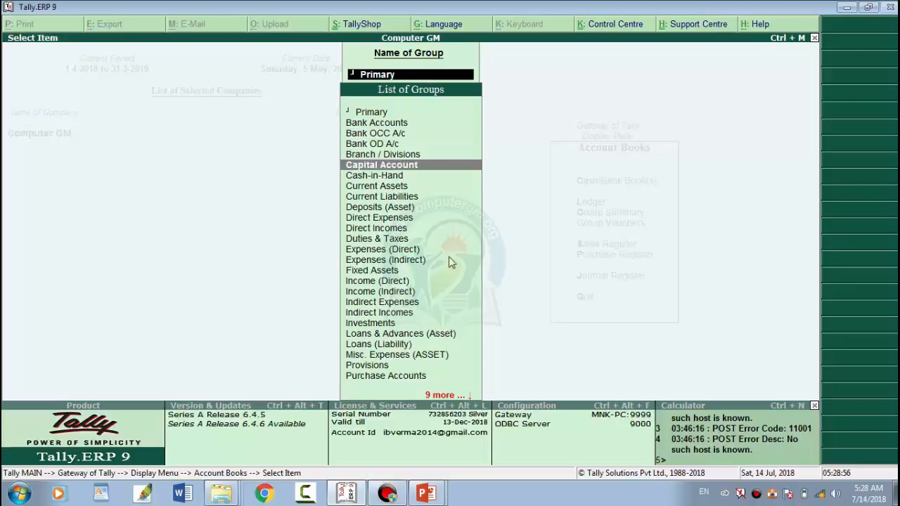
pyautogui.press('Down')
pyautogui.press('Down')
pyautogui.press('End')
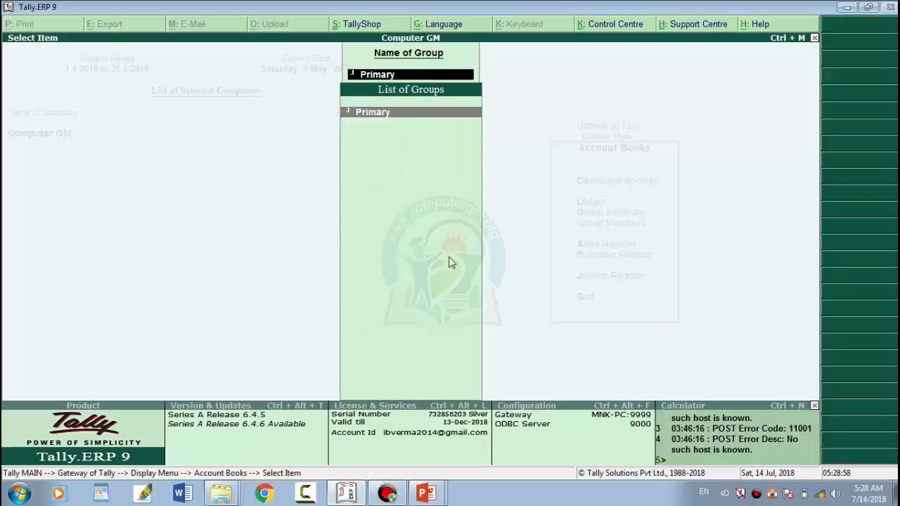
# - View the group summary of Sundry Debtors and return to the Gateway of Tally
pyautogui.press('BackSpace')
pyautogui.press('BackSpace')
pyautogui.press('BackSpace')
pyautogui.press('BackSpace')
pyautogui.press('BackSpace')
pyautogui.press('BackSpace')
pyautogui.press('BackSpace')
pyautogui.write('su')
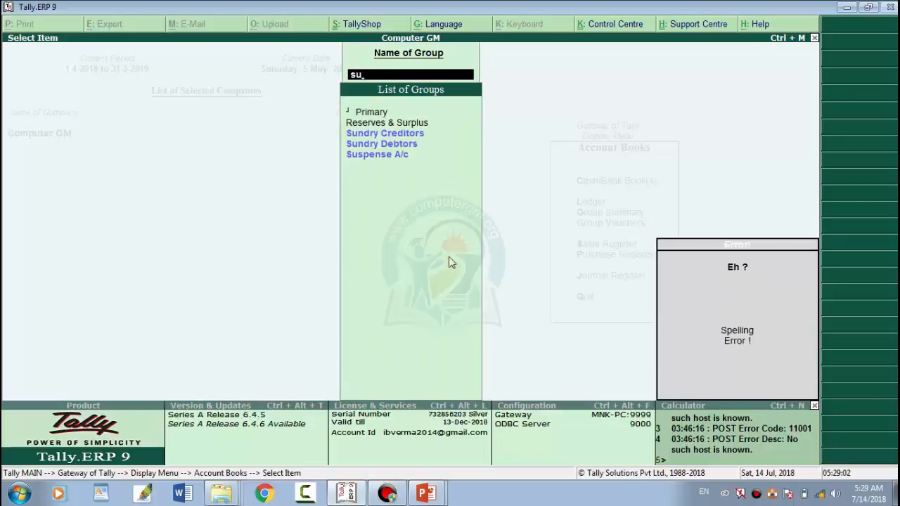
pyautogui.press('Down')
pyautogui.press('Return')
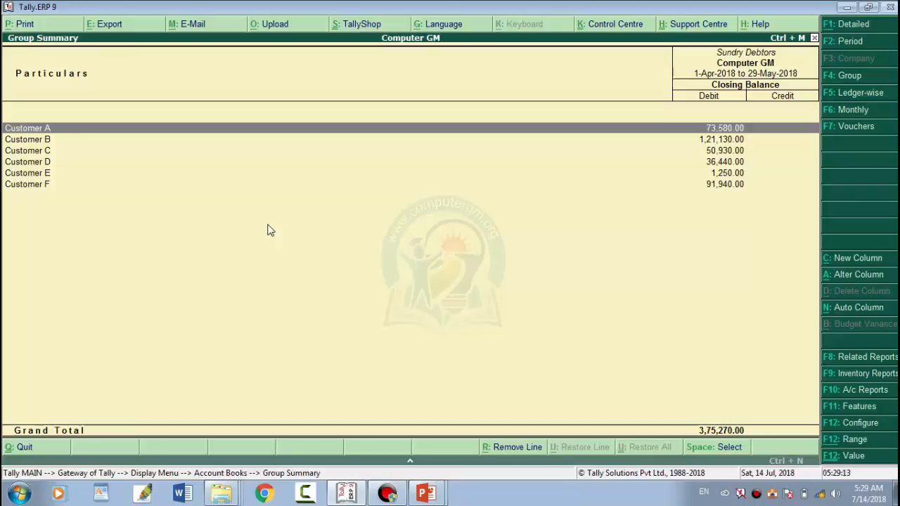
pyautogui.press('Escape')
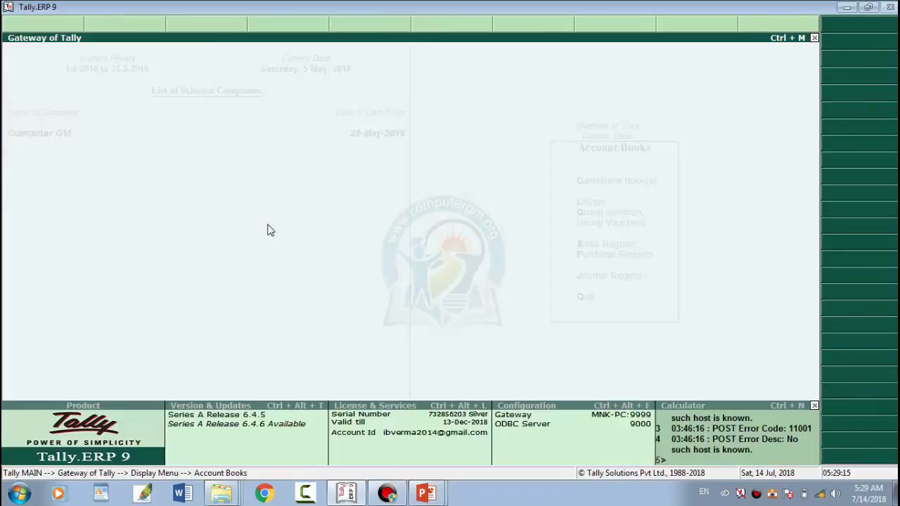
pyautogui.press('Escape')
pyautogui.press('Escape')
pyautogui.press('Escape')
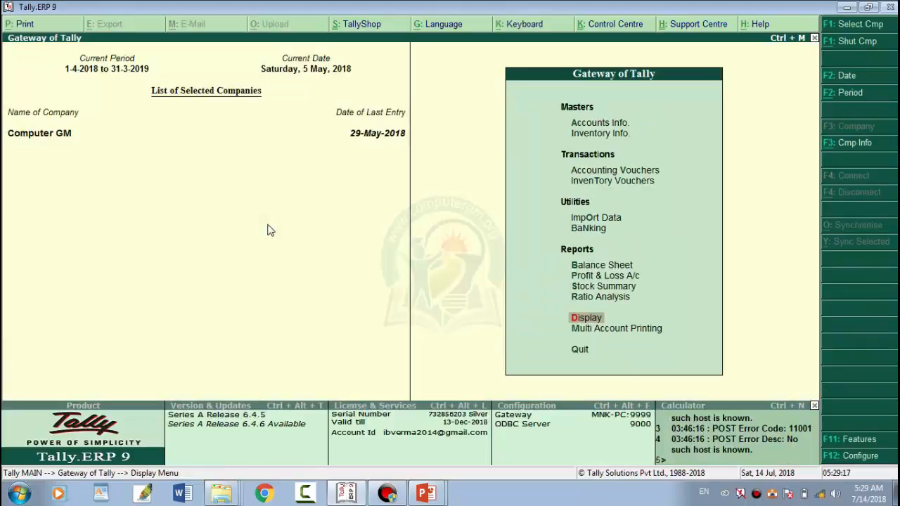
pyautogui.press('Escape')
pyautogui.press('Escape')
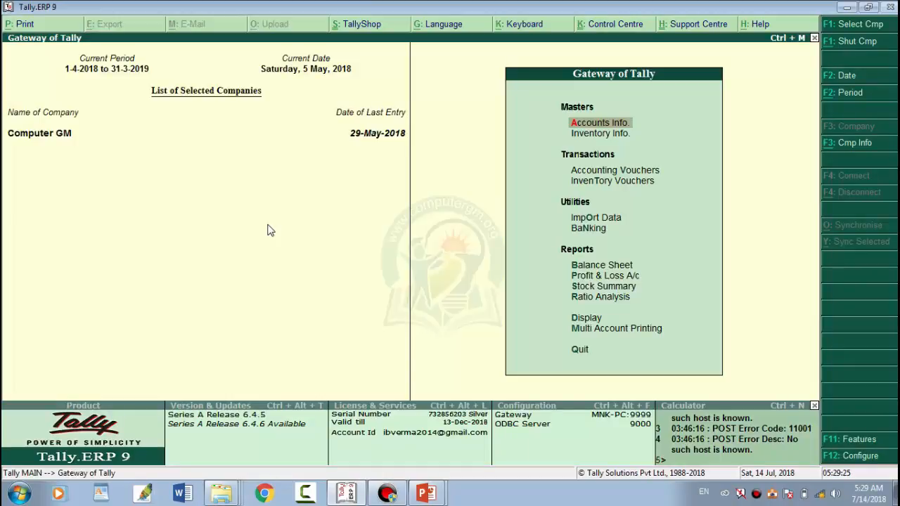
# - Start creating multiple account groups with Sundry Debtors as the parent group
pyautogui.press('Return')
pyautogui.press('Down')
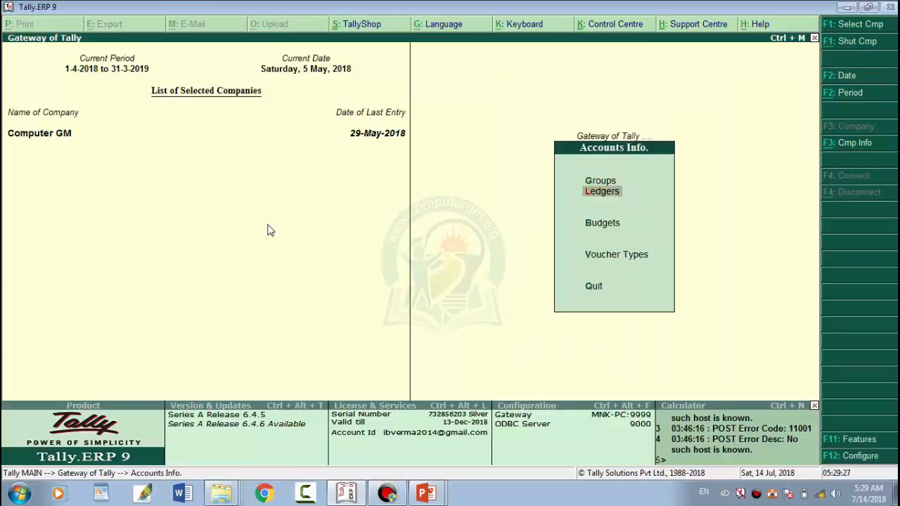
pyautogui.press('Up')
pyautogui.press('Return')
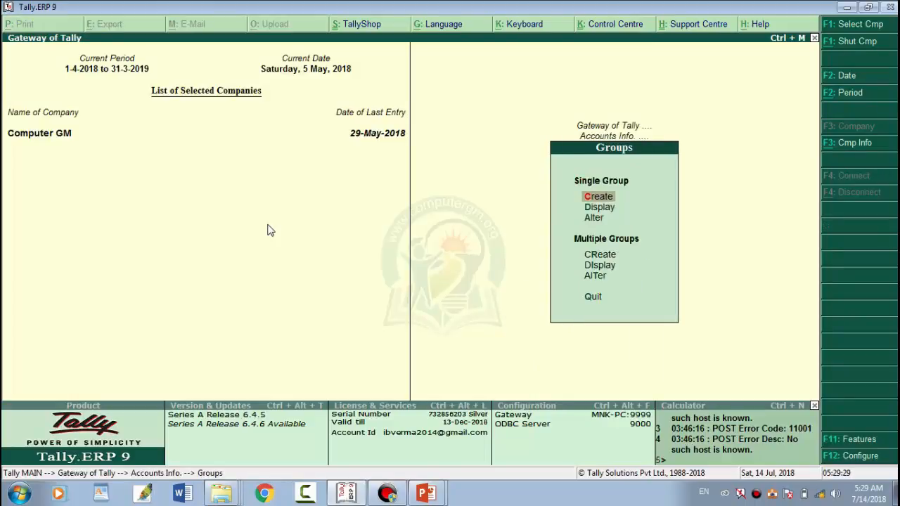
pyautogui.press('Down')
pyautogui.press('Down')
pyautogui.press('Down')
pyautogui.press('Return')
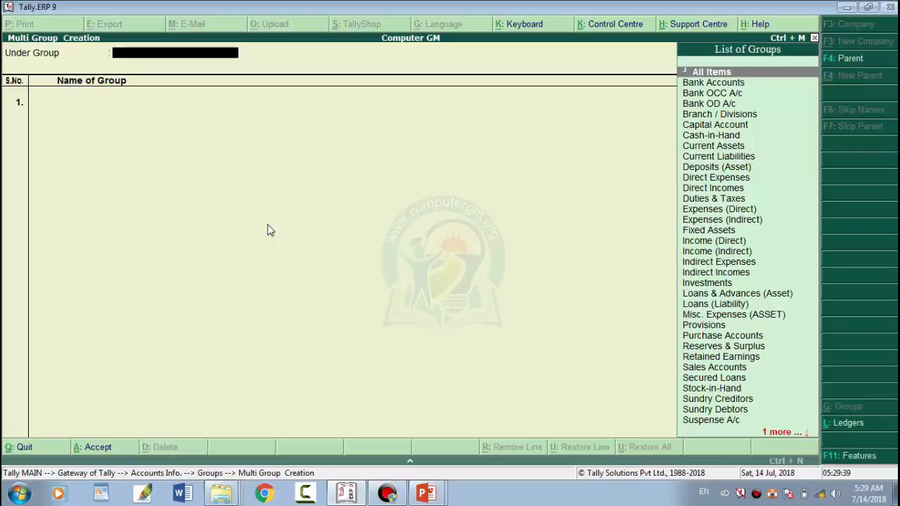
pyautogui.write('Su')
pyautogui.press('Down')
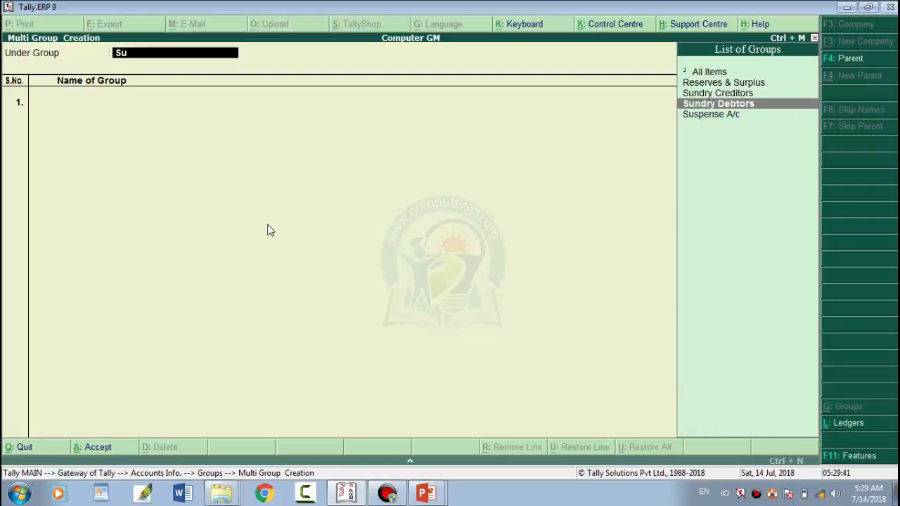
pyautogui.press('Return')
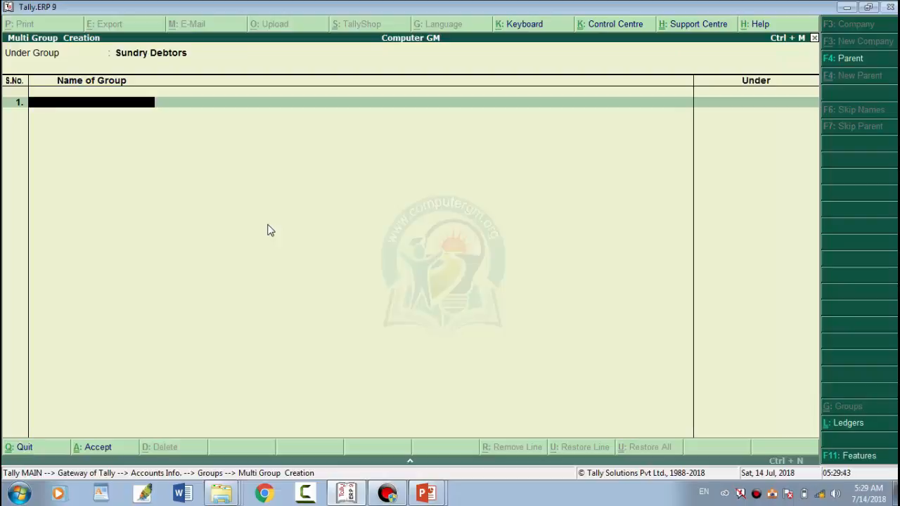
# - Add the groups Up Customers, Mp Customers and Maharashtra Customers and save them
pyautogui.write('Up Customers')
pyautogui.press('Return')
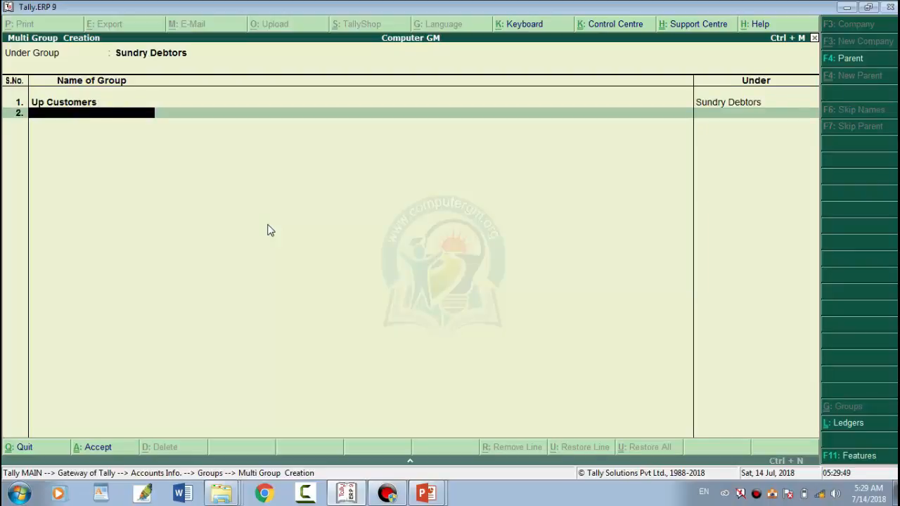
pyautogui.write('Mp customers')
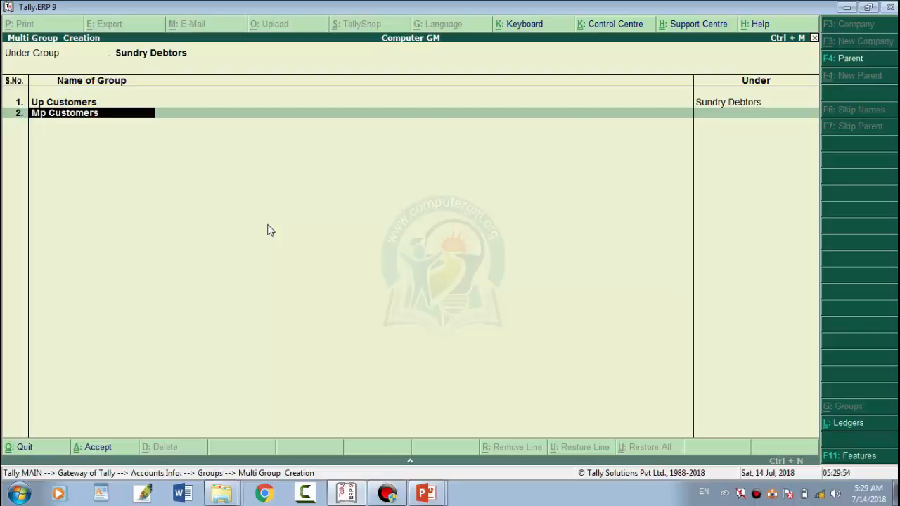
pyautogui.press('Return')
pyautogui.write('Mah')
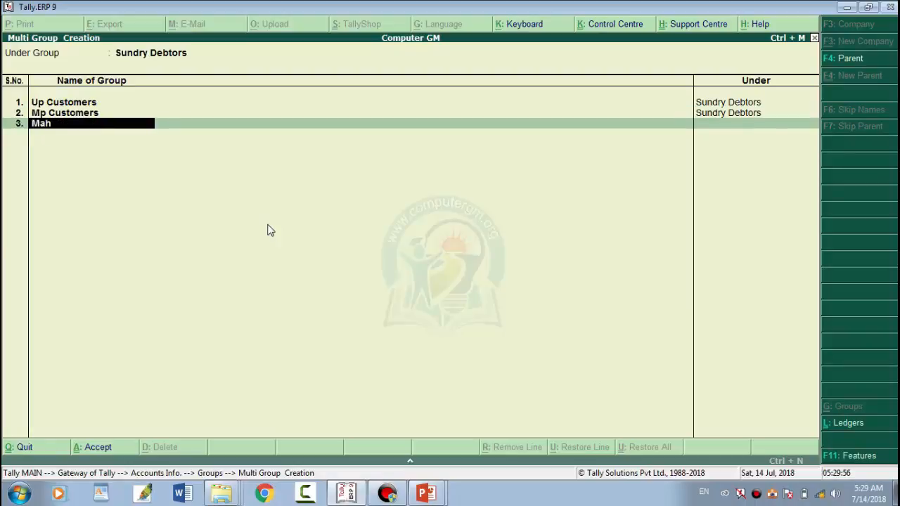
pyautogui.write('arashtra Custo')
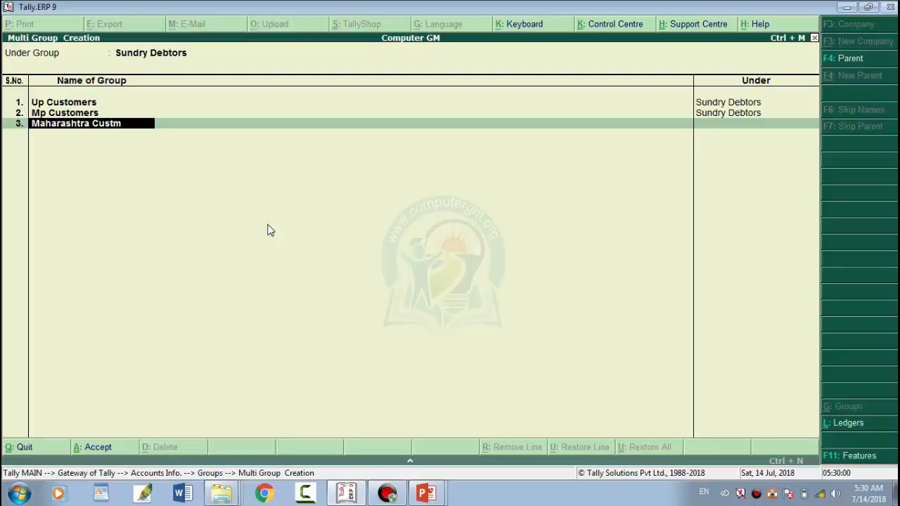
pyautogui.write('mers')
pyautogui.press('Return')
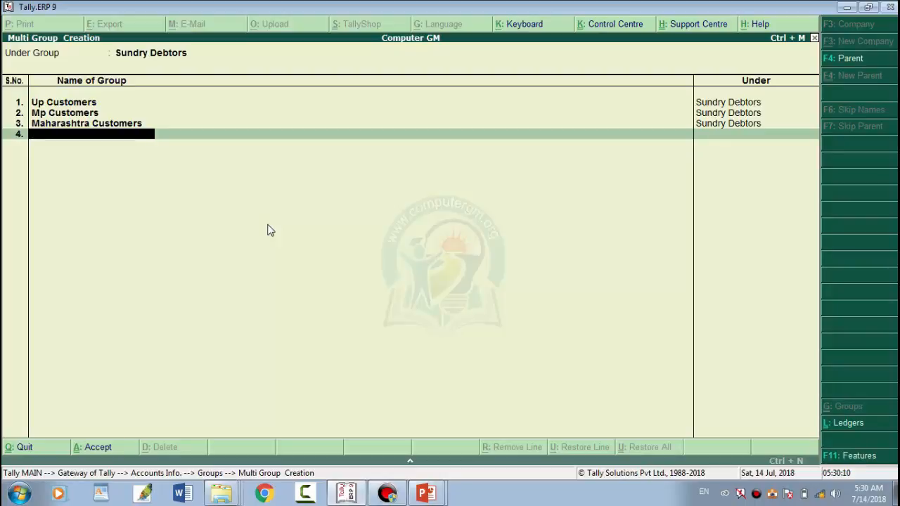
pyautogui.press('Return')
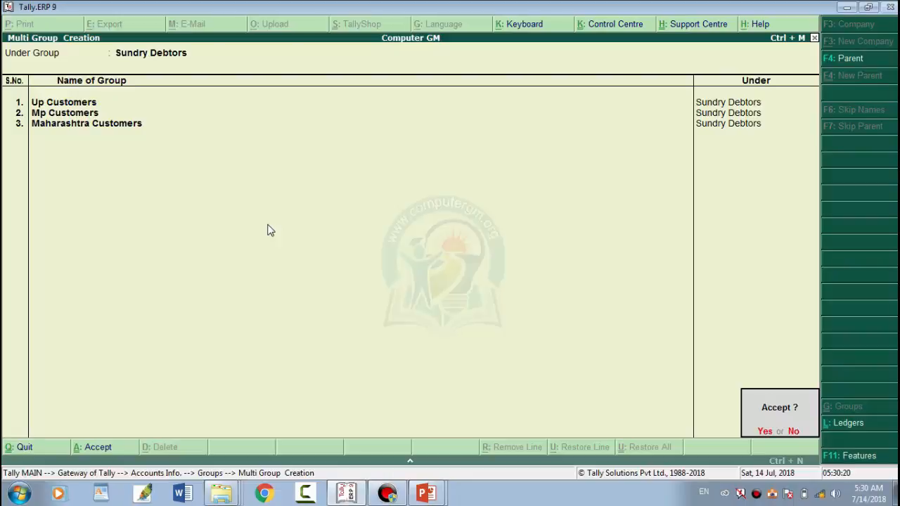
pyautogui.press('y')
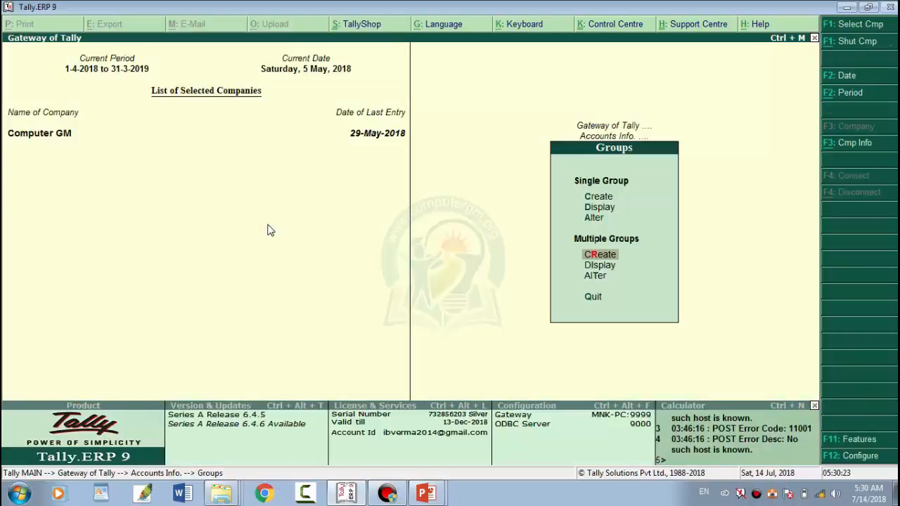
# - Start creating a single account group and name it Meerut Customers, without an alias
pyautogui.press('Up')
pyautogui.press('Up')
pyautogui.press('Up')
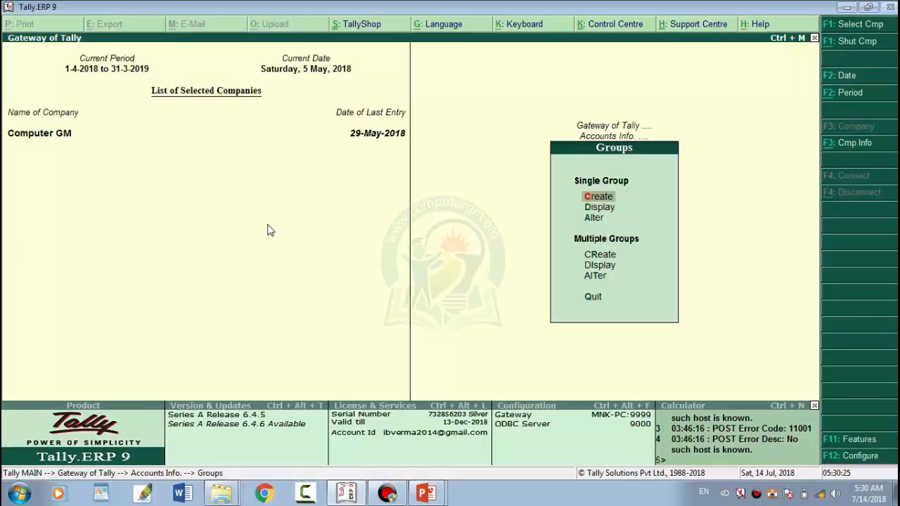
pyautogui.press('Return')
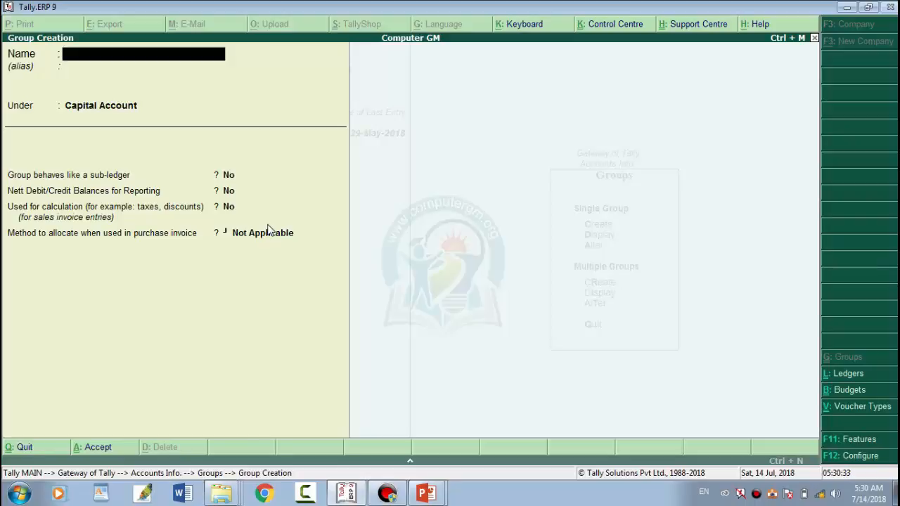
pyautogui.write('Meerut Cus')
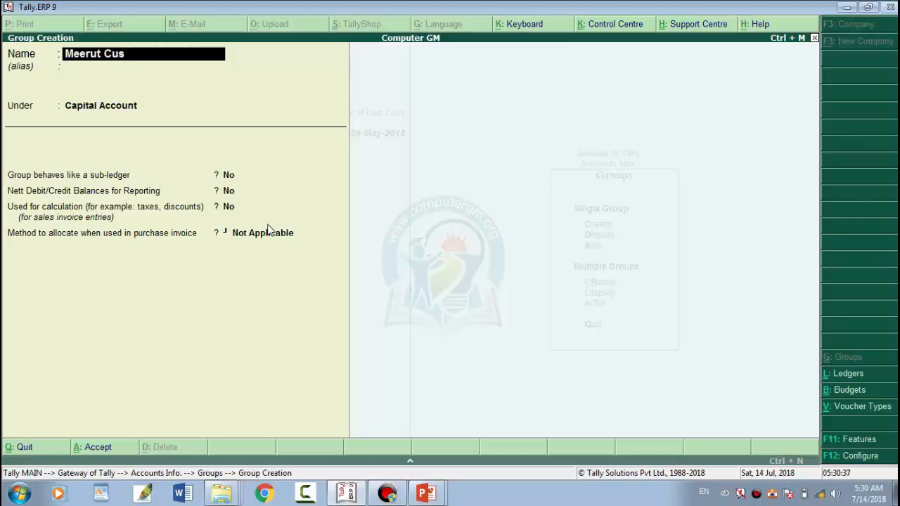
pyautogui.write('tomers')
pyautogui.press('Return')
pyautogui.press('Return')
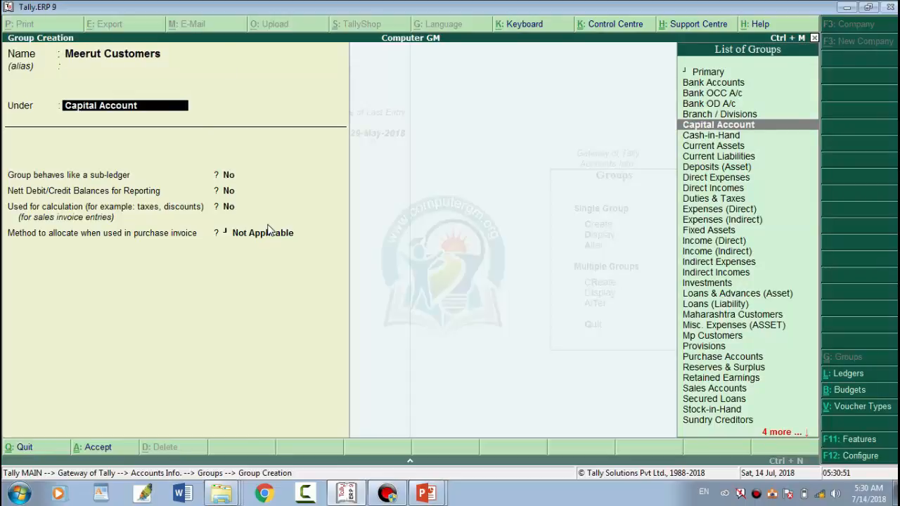
# - Place the Meerut Customers group under Up Customers, keep the remaining default options and save it
pyautogui.write('Up')
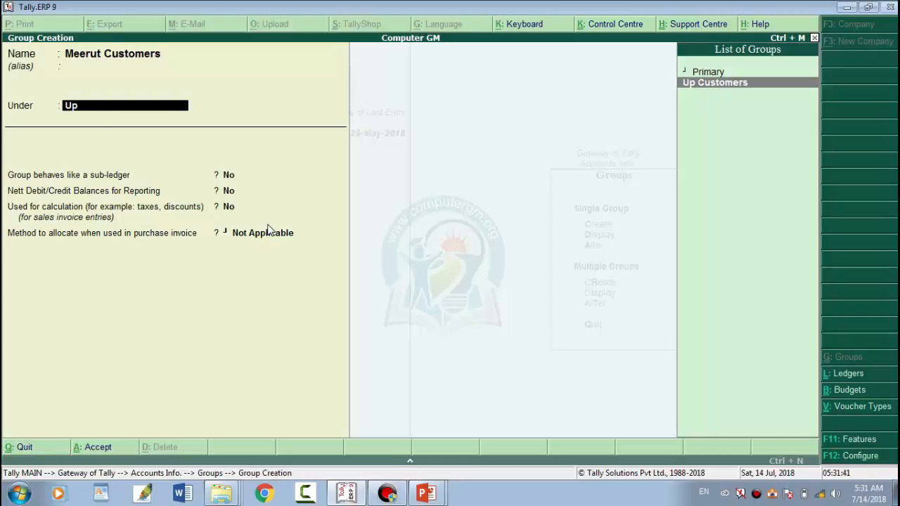
pyautogui.press('Return')
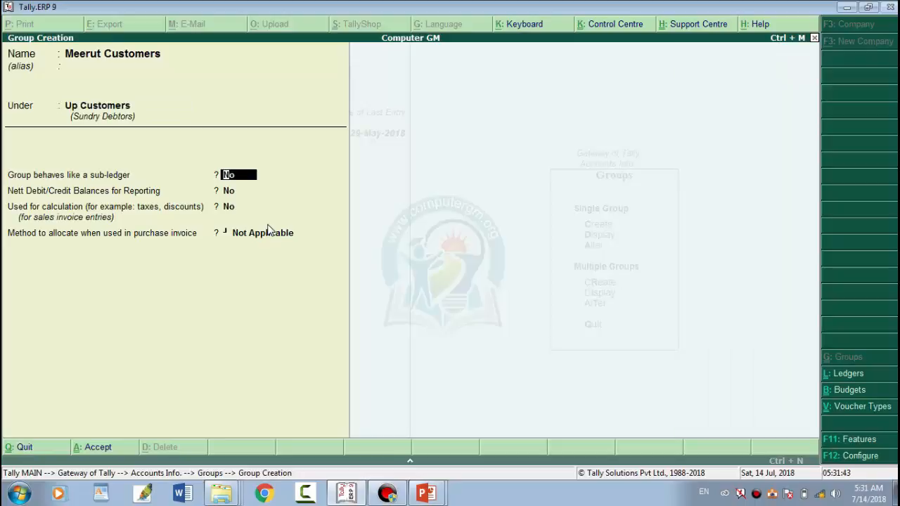
pyautogui.press('Return')
pyautogui.press('Return')
pyautogui.press('Return')
pyautogui.press('Return')
pyautogui.press('Return')
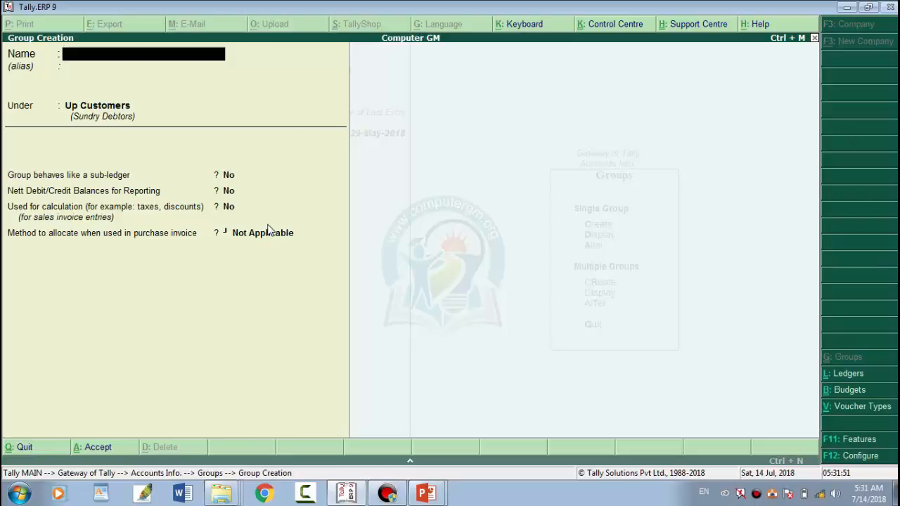
# - Create the group Mumbai Customers under Maharashtra Customers with the remaining options at their defaults, and save it
pyautogui.write('Mumbai customers')
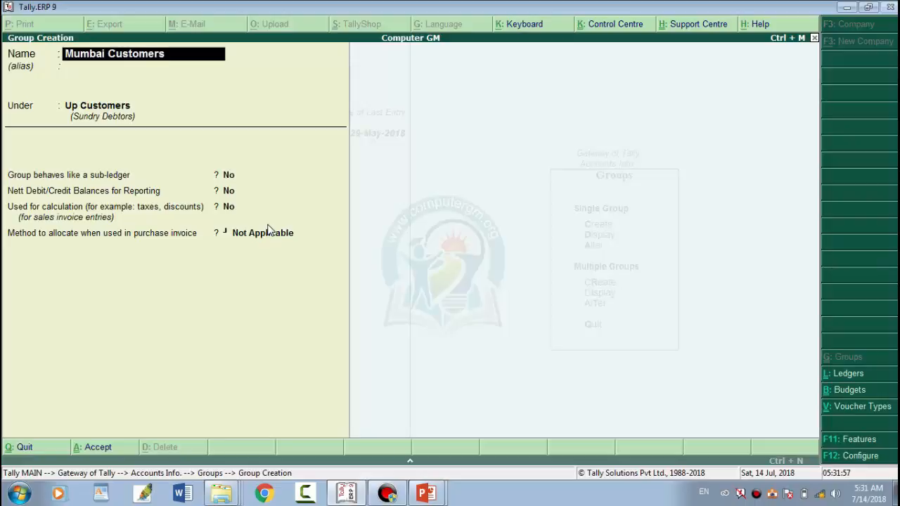
pyautogui.press('Return')
pyautogui.press('Return')
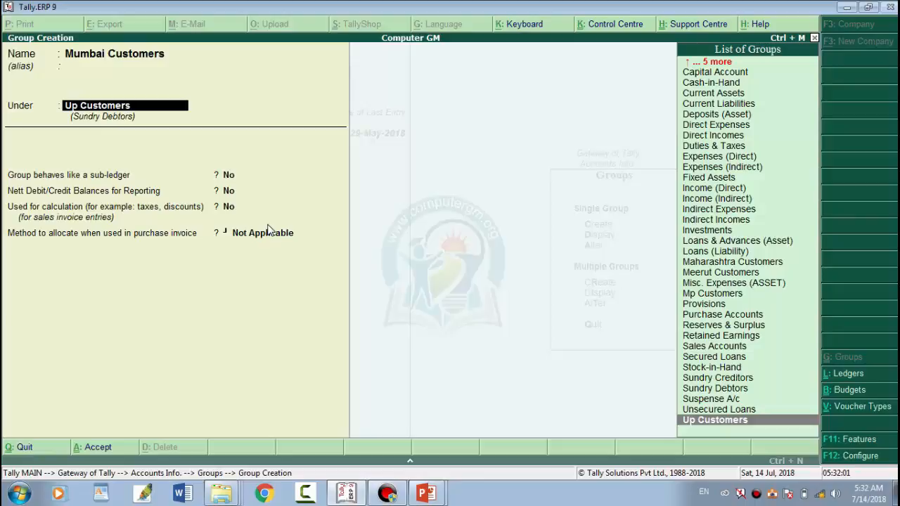
pyautogui.write('Ma')
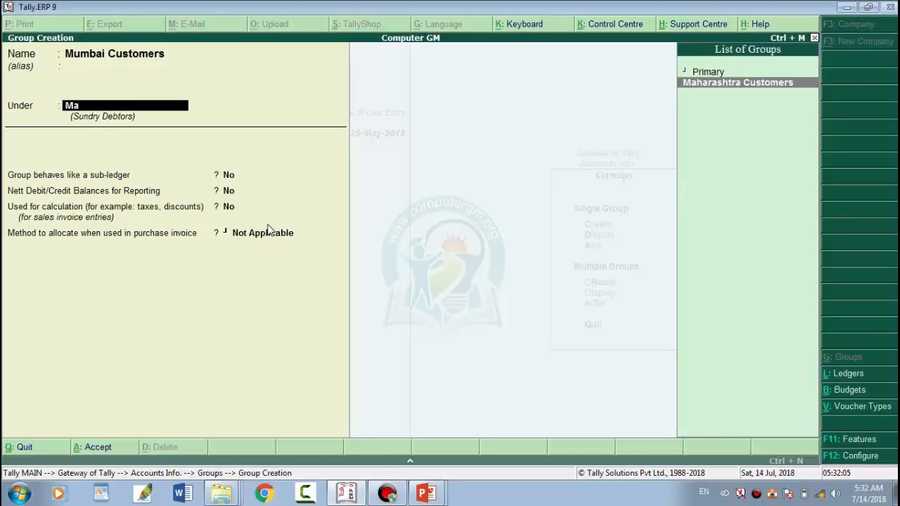
pyautogui.press('Return')
pyautogui.press('Return')
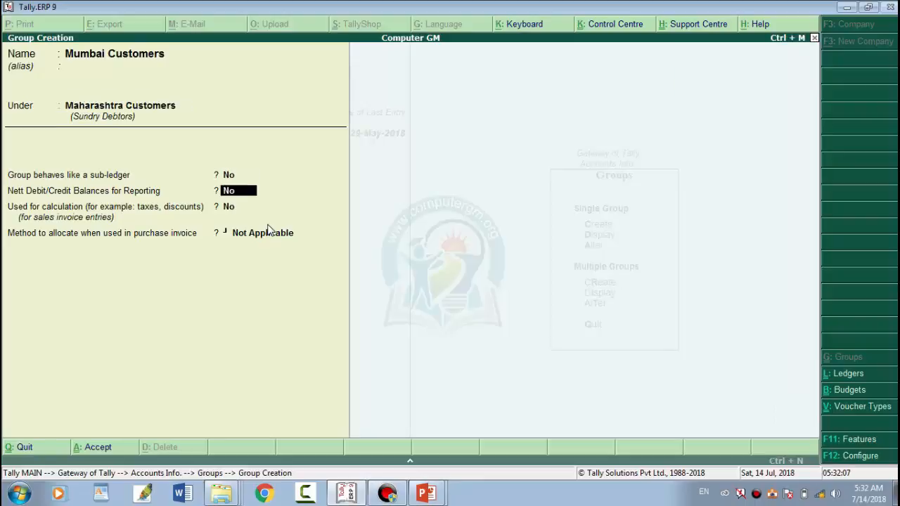
pyautogui.press('Return')
pyautogui.press('Return')
pyautogui.press('Return')
pyautogui.press('Return')
pyautogui.press('Return')
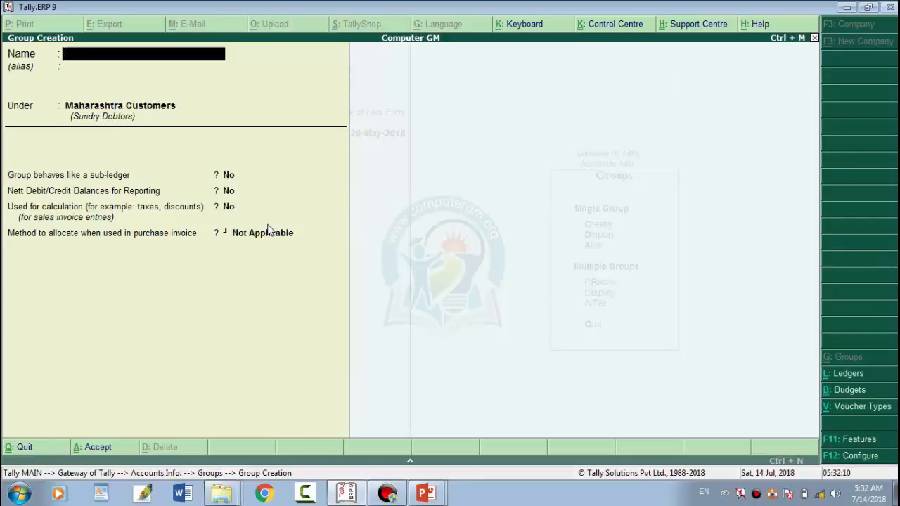